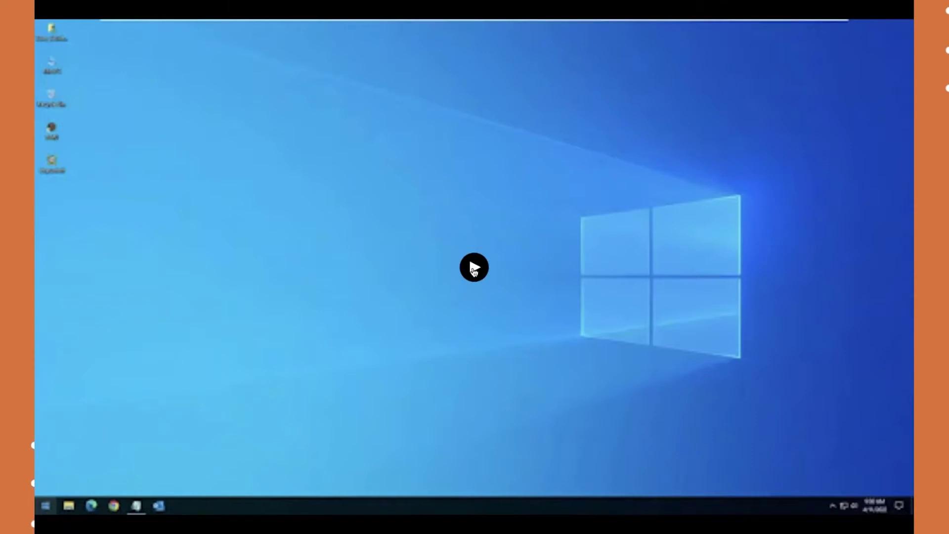
Step: Close the Excel window so only the empty Windows desktop is showing
click(473, 268)
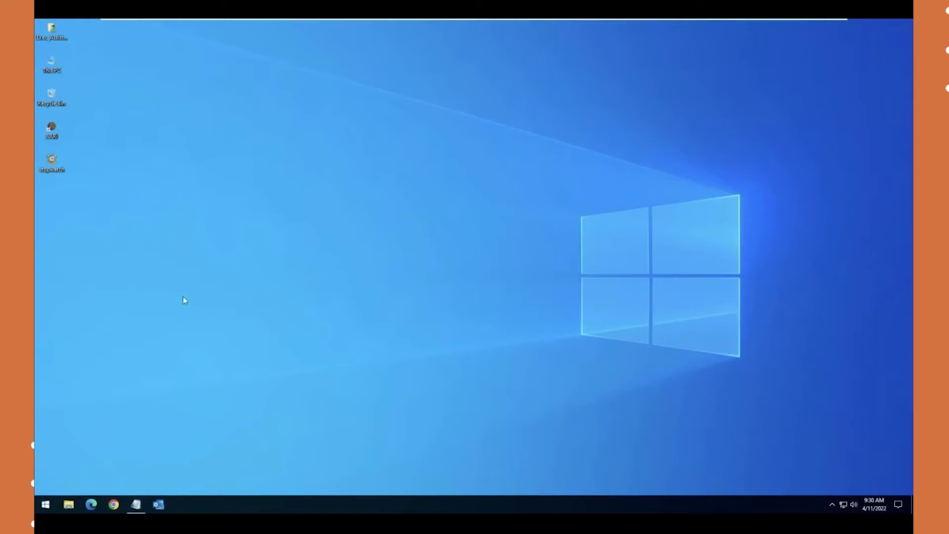
Step: Restore the Notepad Cheat Sheet that lists achievement ranges and payout percentages
click(137, 508)
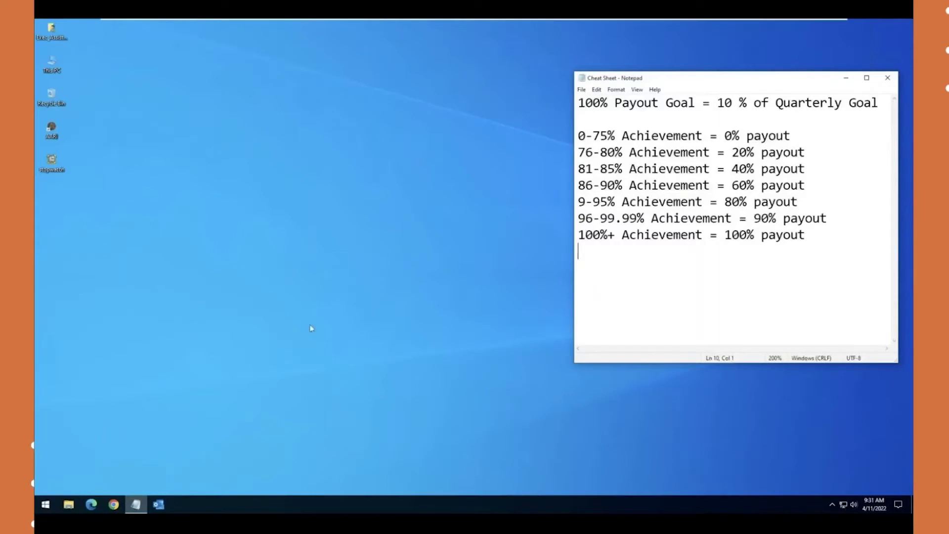
Step: Save the Quarterly Payouts.xlsx attachment from the Quarterly Sales Bonus email to the Desktop, then close Outlook
click(159, 504)
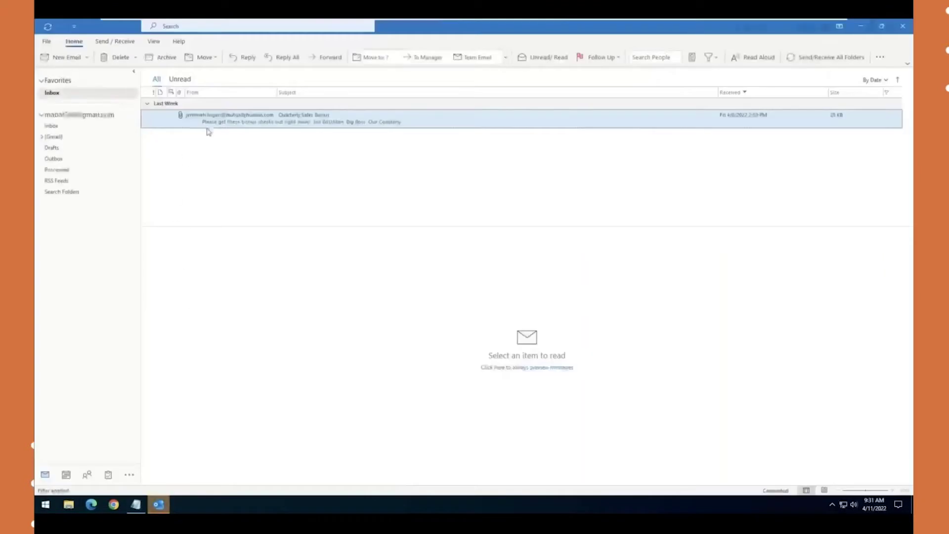
double_click(223, 124)
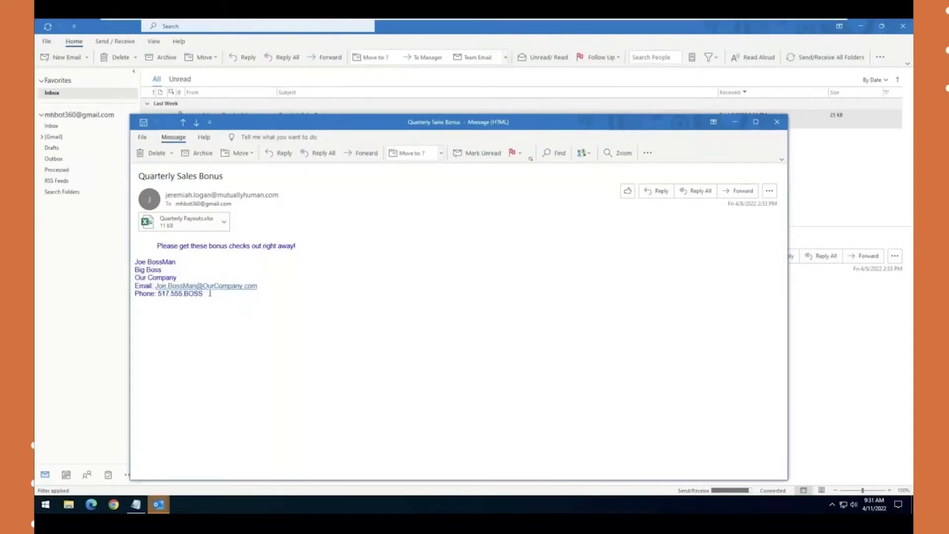
click(224, 222)
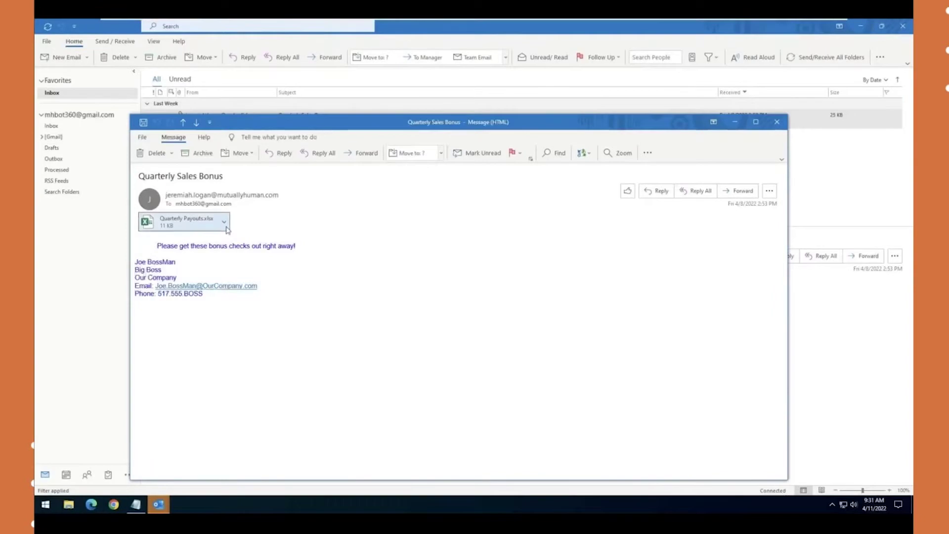
click(242, 274)
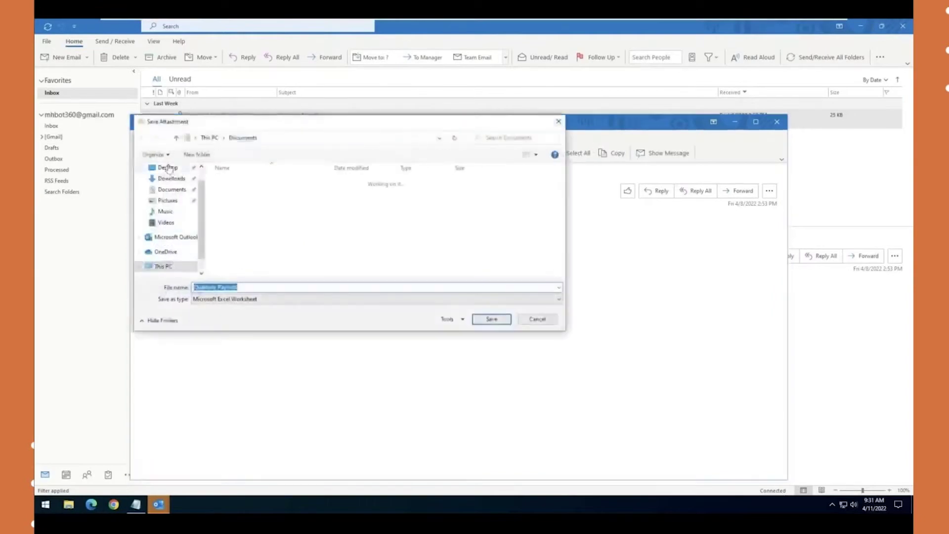
click(168, 168)
click(491, 319)
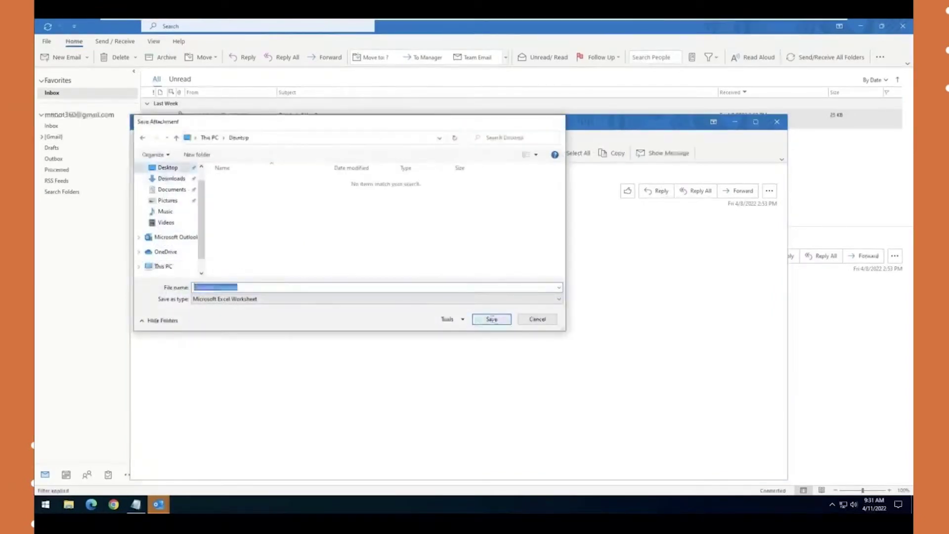
click(777, 121)
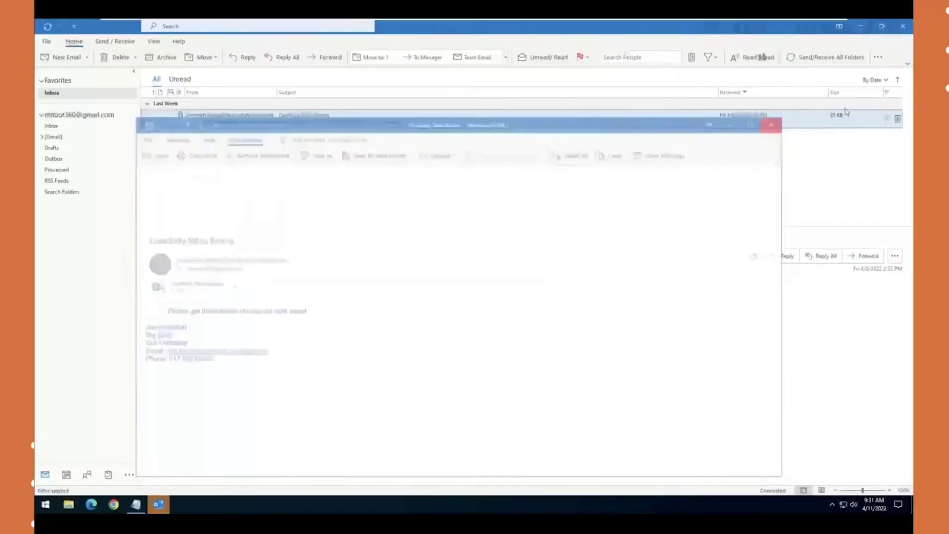
click(903, 26)
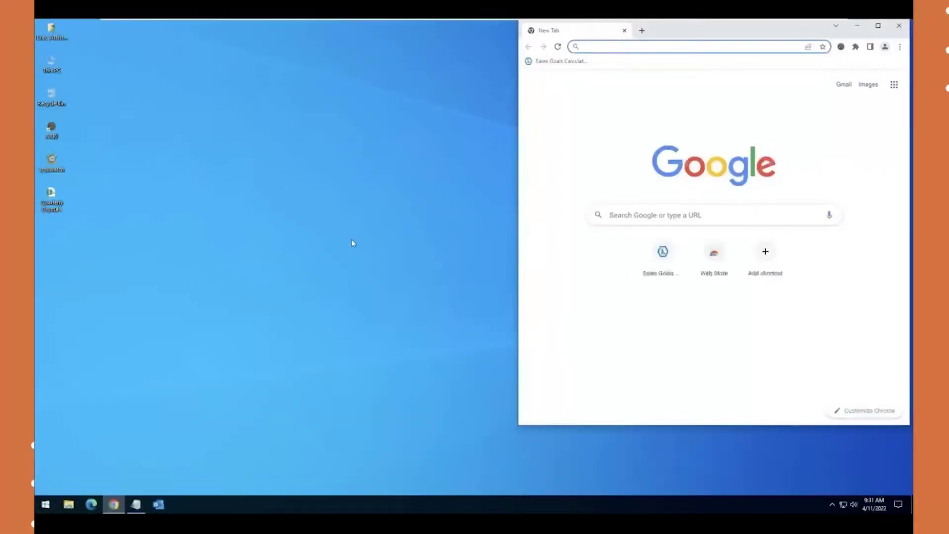
Step: Load the Sales Goals Calculator in a taller Chrome window and launch the Quarterly Payouts workbook
click(660, 257)
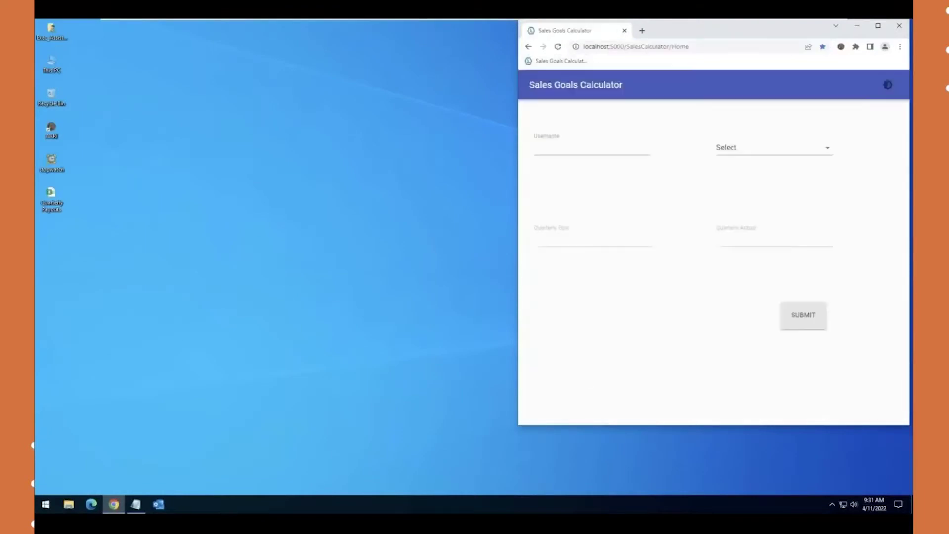
drag(626, 425, 579, 490)
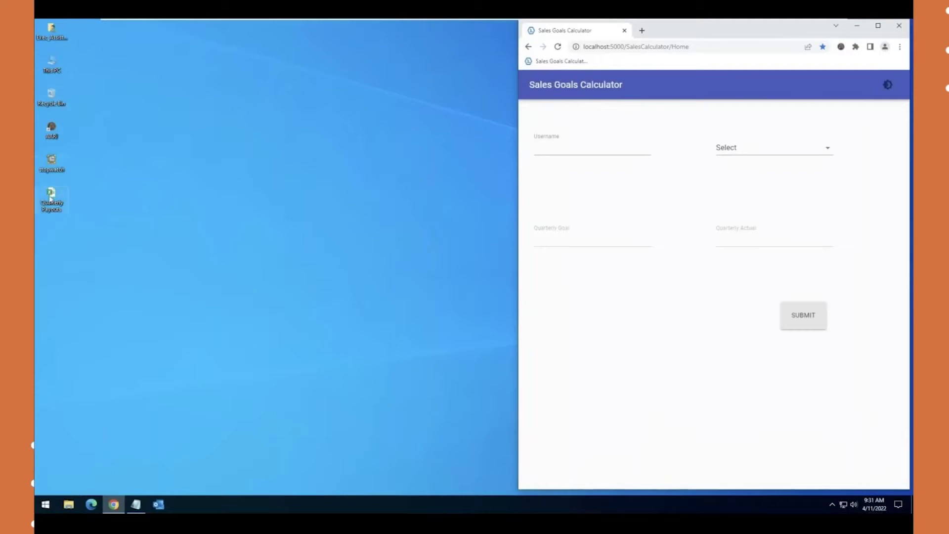
double_click(51, 198)
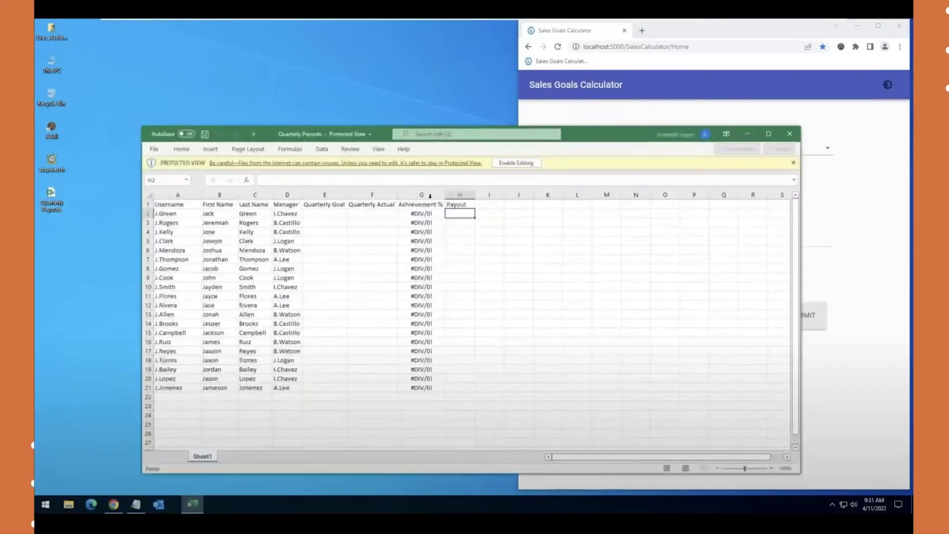
Step: Move Quarterly Payouts left of the browser, enable editing, and enter the first salesperson's username
drag(576, 134, 472, 35)
click(412, 65)
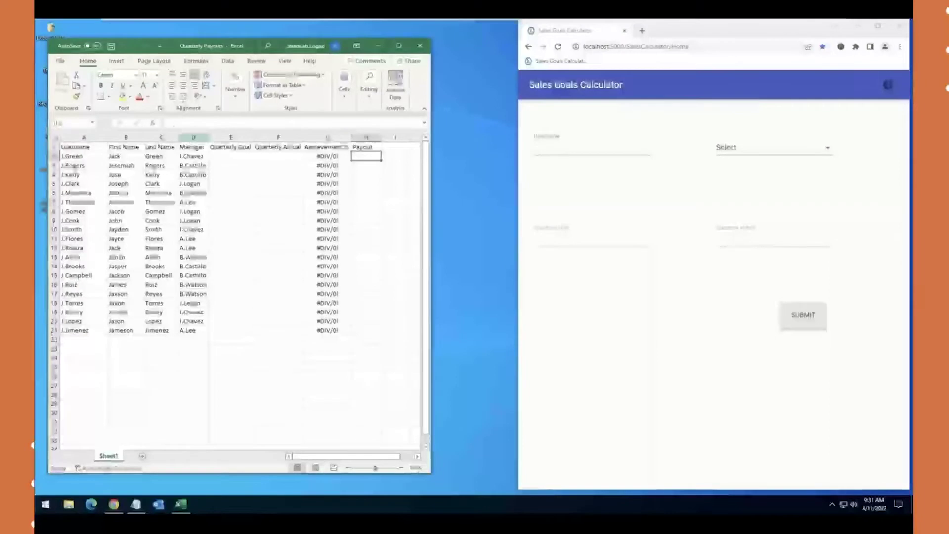
click(569, 146)
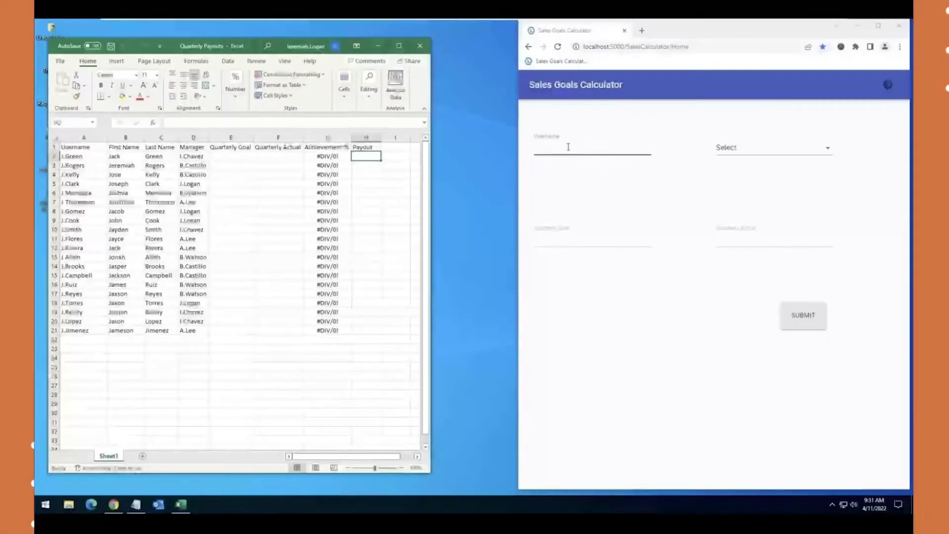
text(J.Green)
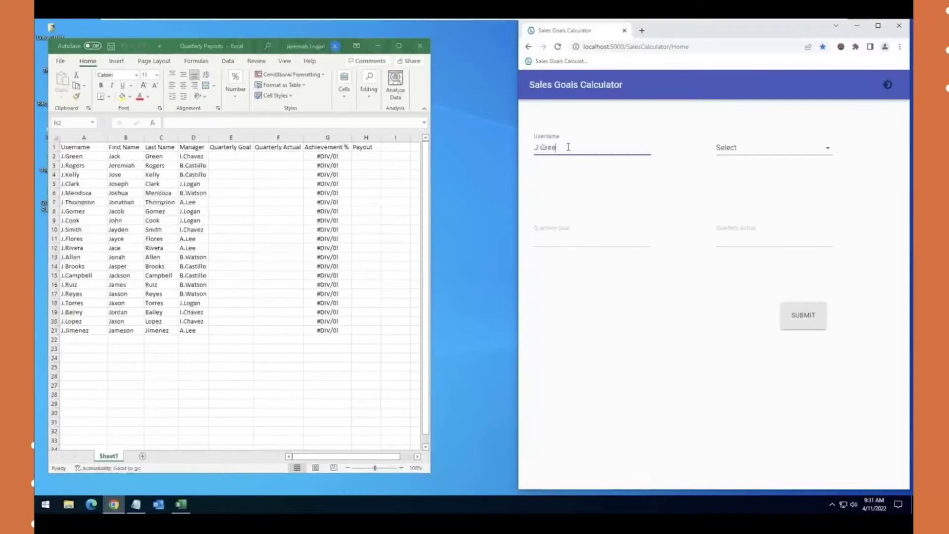
Step: Submit a 2nd Quarter lookup, returning goal 100000 and actual 91460
click(741, 149)
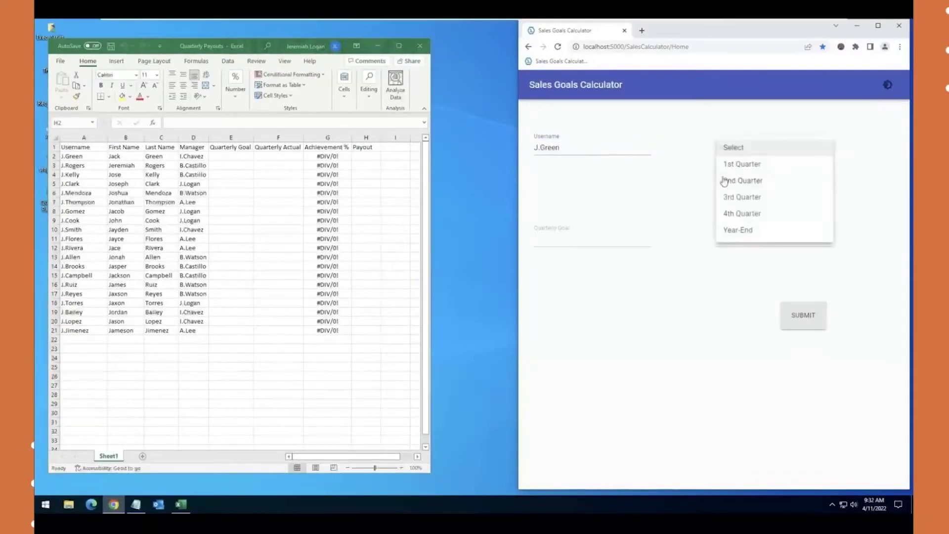
click(733, 183)
click(791, 324)
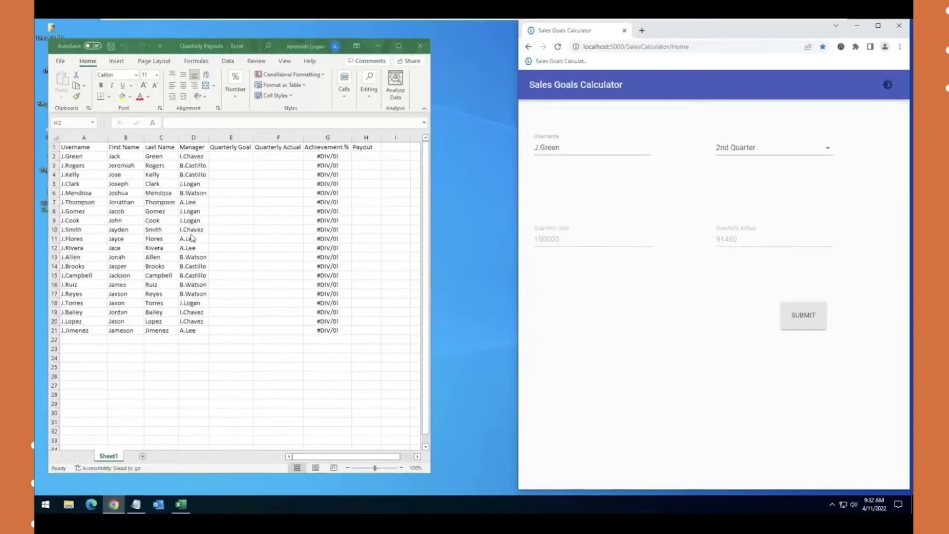
Step: Enter 100000 in E2 and 91460 in F2 so G2 shows 91.46 achievement
double_click(366, 157)
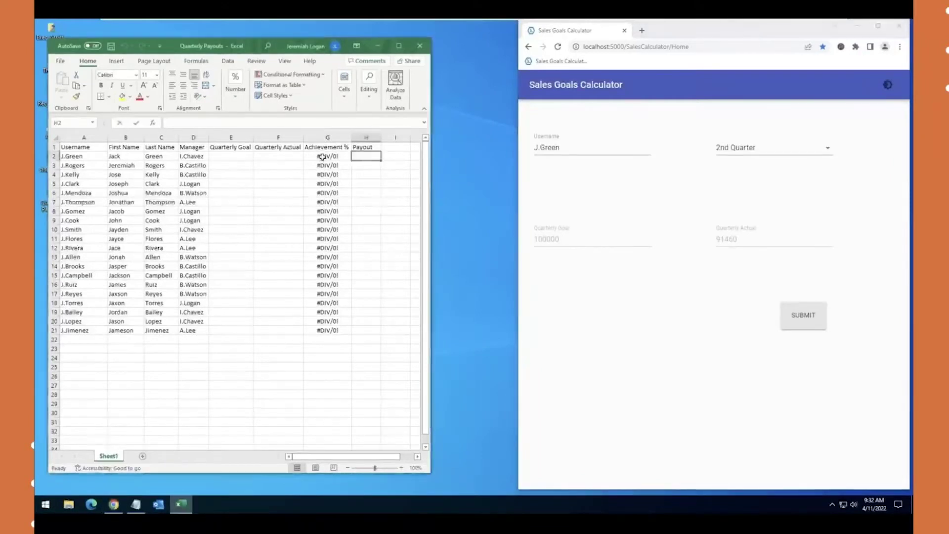
click(320, 158)
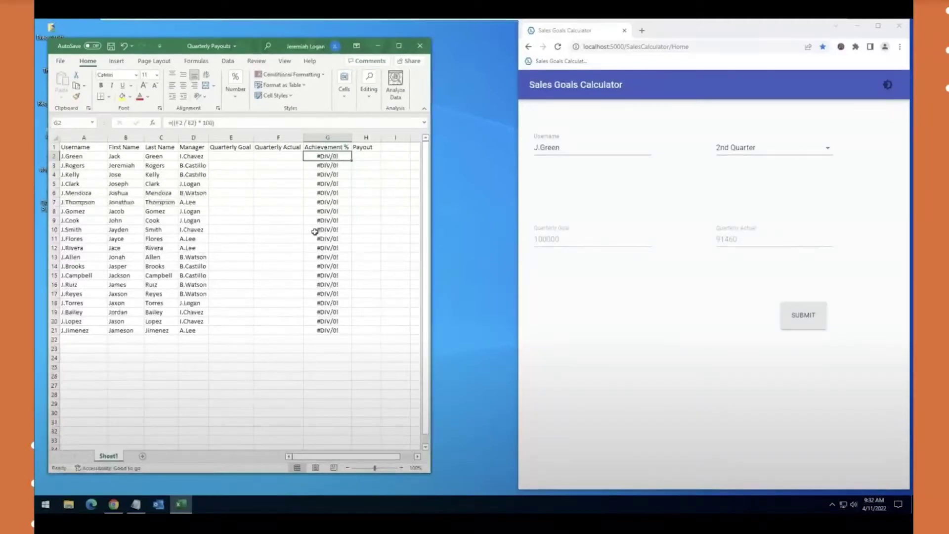
click(223, 155)
text(10000)
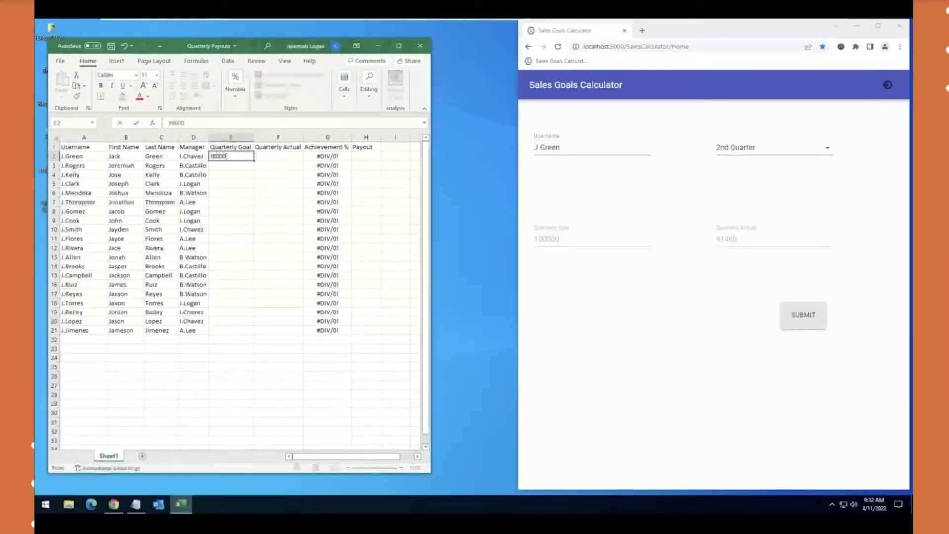
text(0)
click(280, 161)
text(91460)
key(Return)
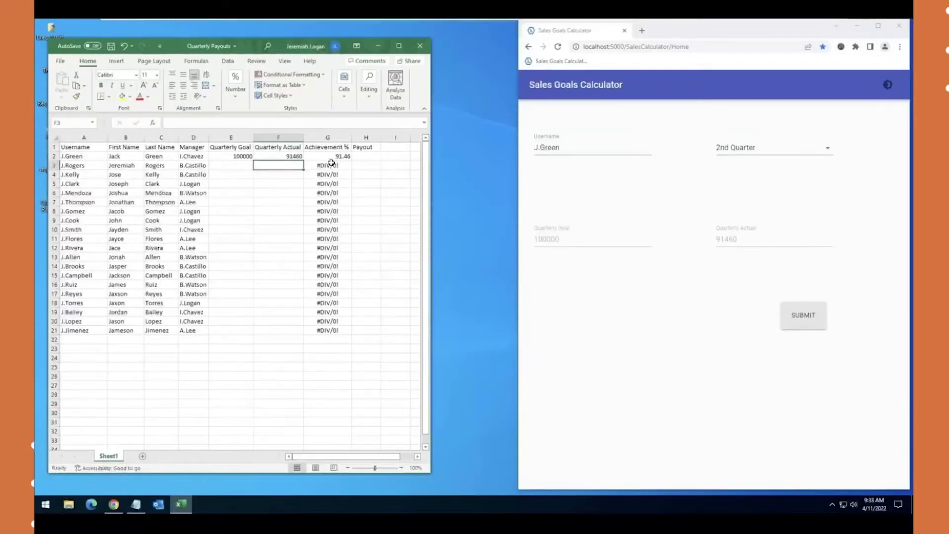
Step: Show the payout-tier Cheat Sheet, close Quarterly Payouts without saving, and move the cheat sheet aside
click(136, 504)
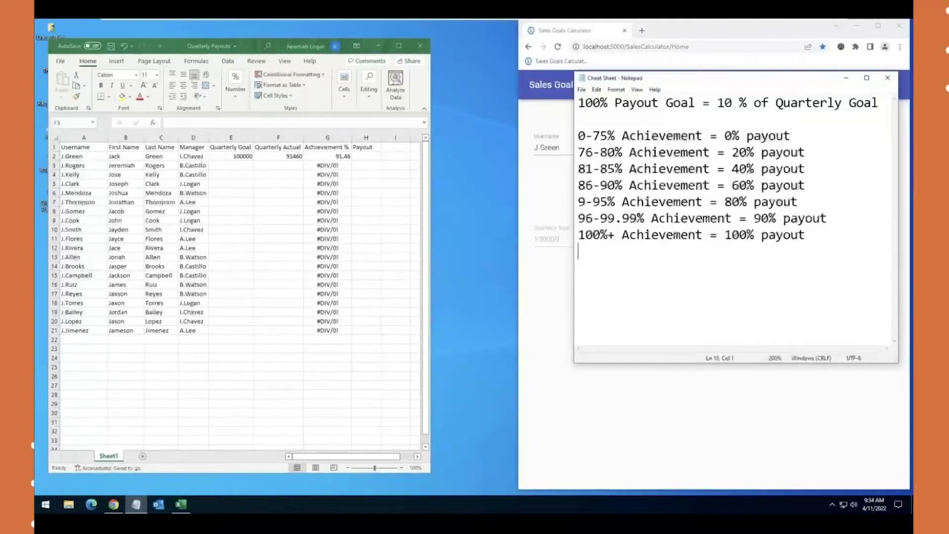
click(419, 46)
click(472, 272)
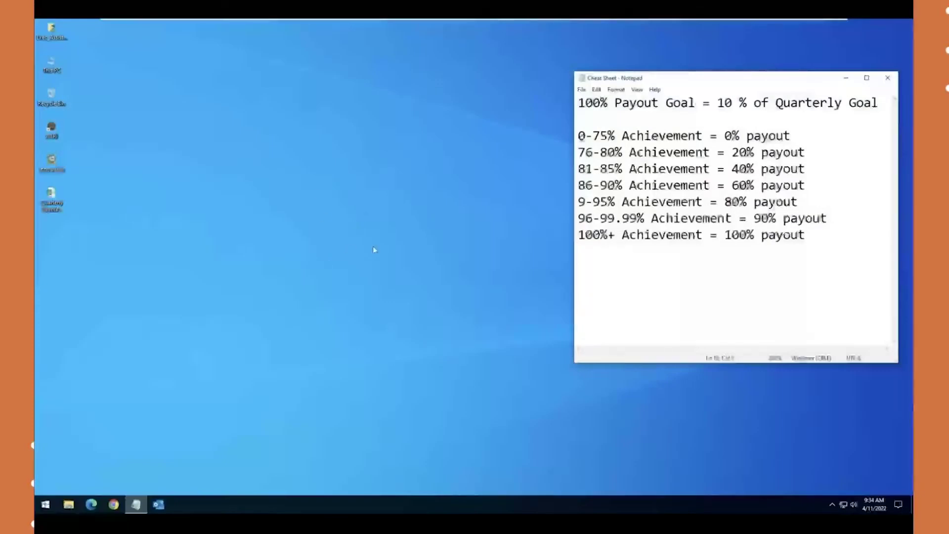
click(846, 78)
Step: Delete the Quarterly Reports desktop file and begin closing the completed Quarterly Payouts workbook
click(52, 197)
key(Delete)
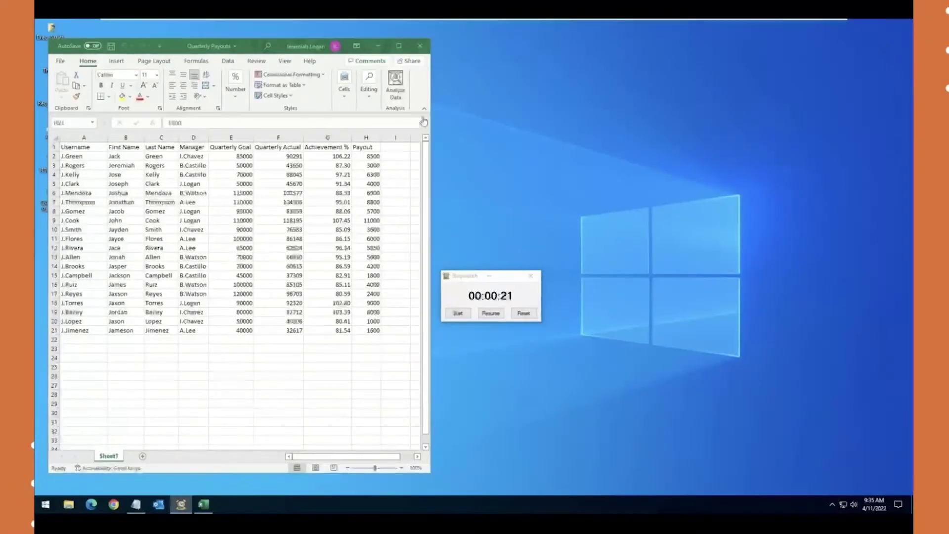
click(421, 46)
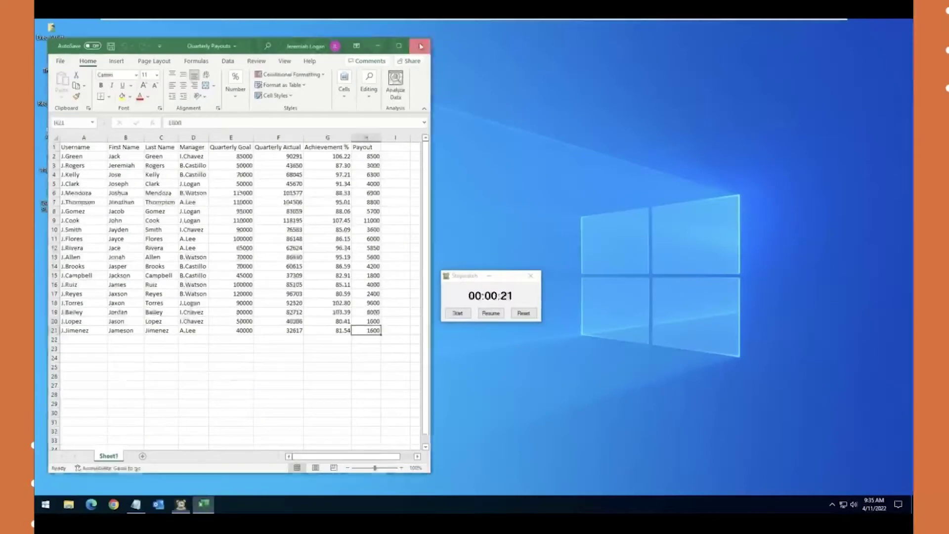
click(421, 46)
Step: Discard the workbook changes with Don't Save, close the stopwatch, and advance to the next slide
drag(483, 240, 479, 200)
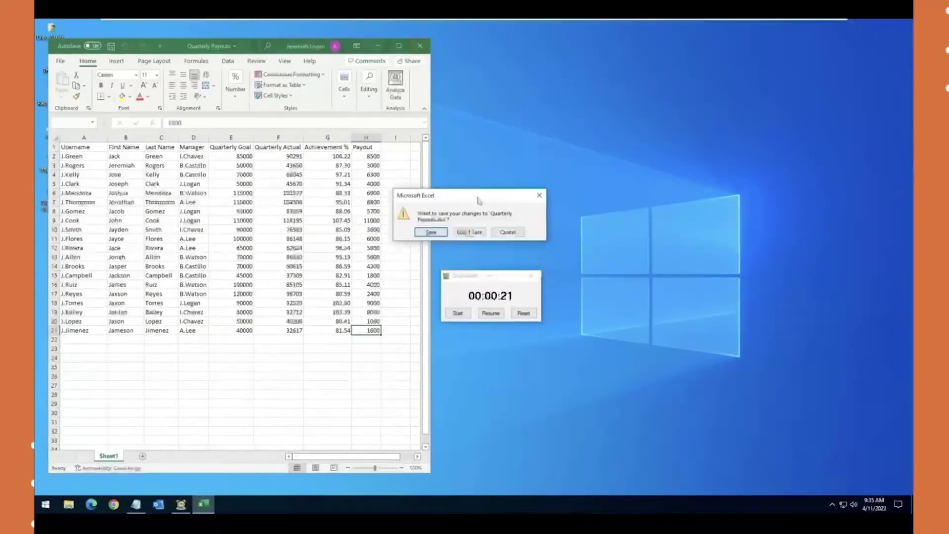
click(469, 232)
click(531, 275)
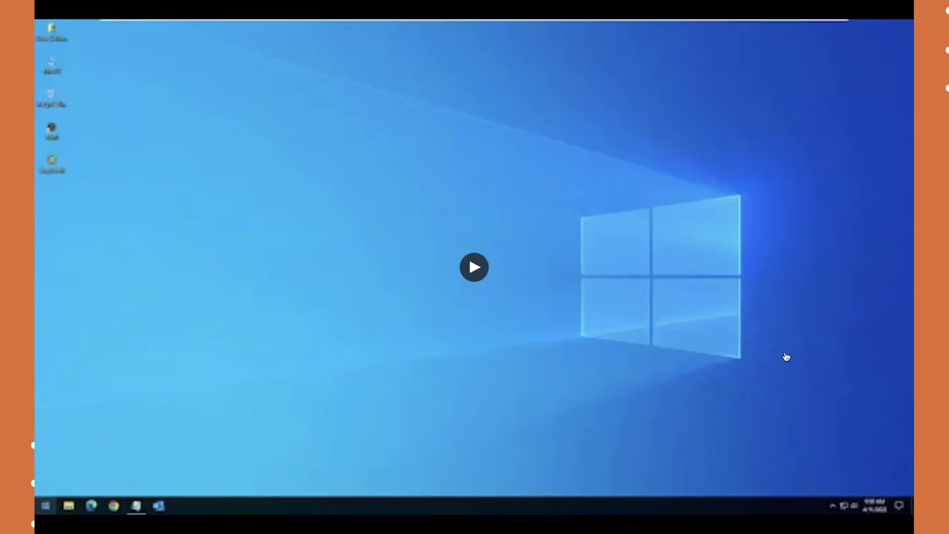
click(931, 368)
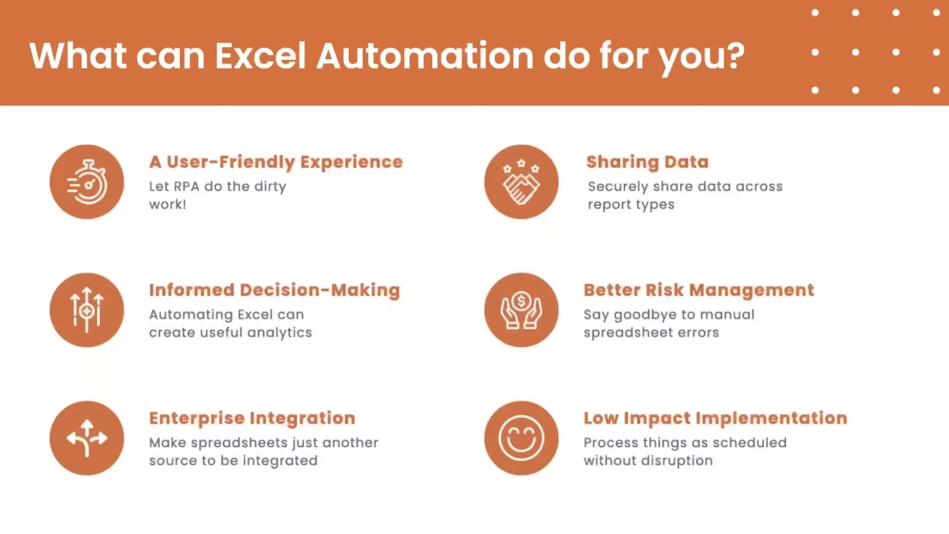